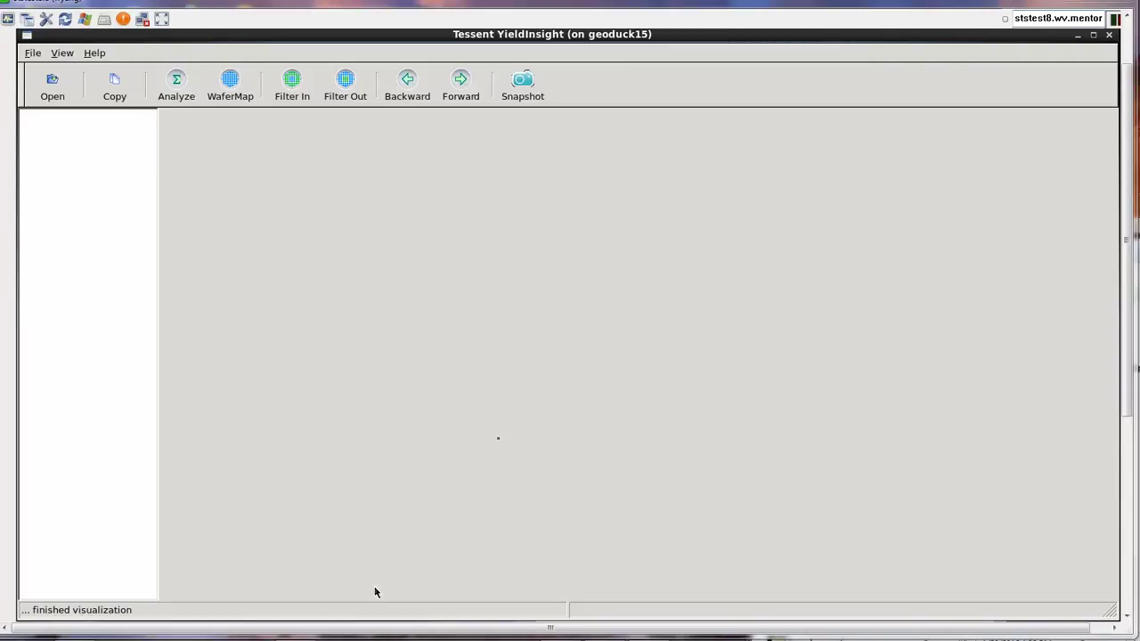
# Open the new.adb.4 analysis database.
pyautogui.click(32, 53)
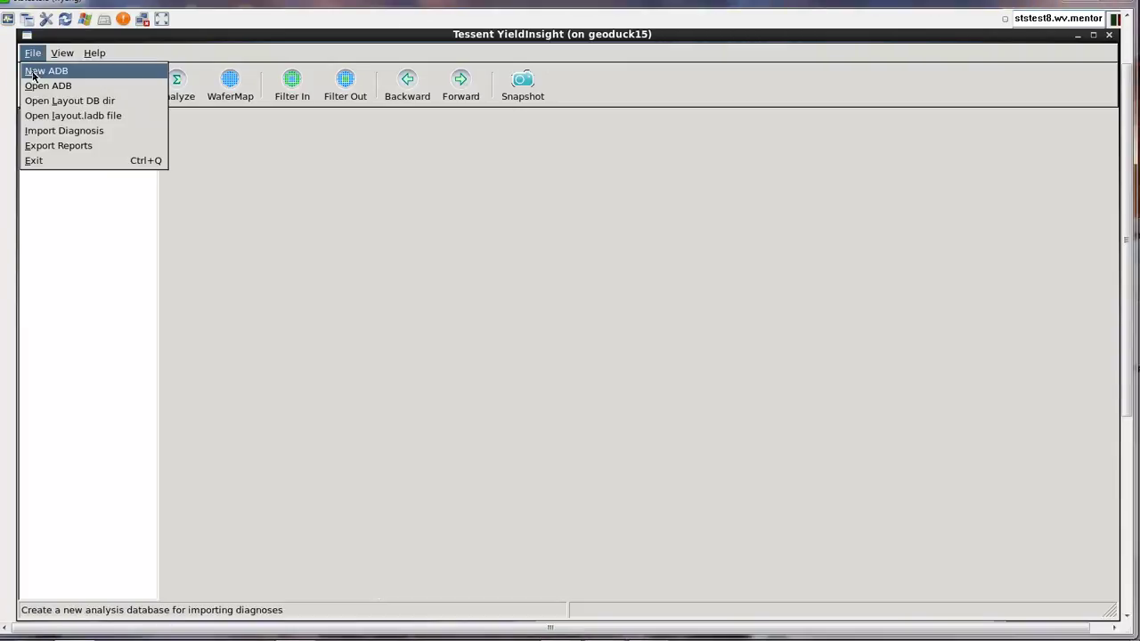
pyautogui.click(39, 86)
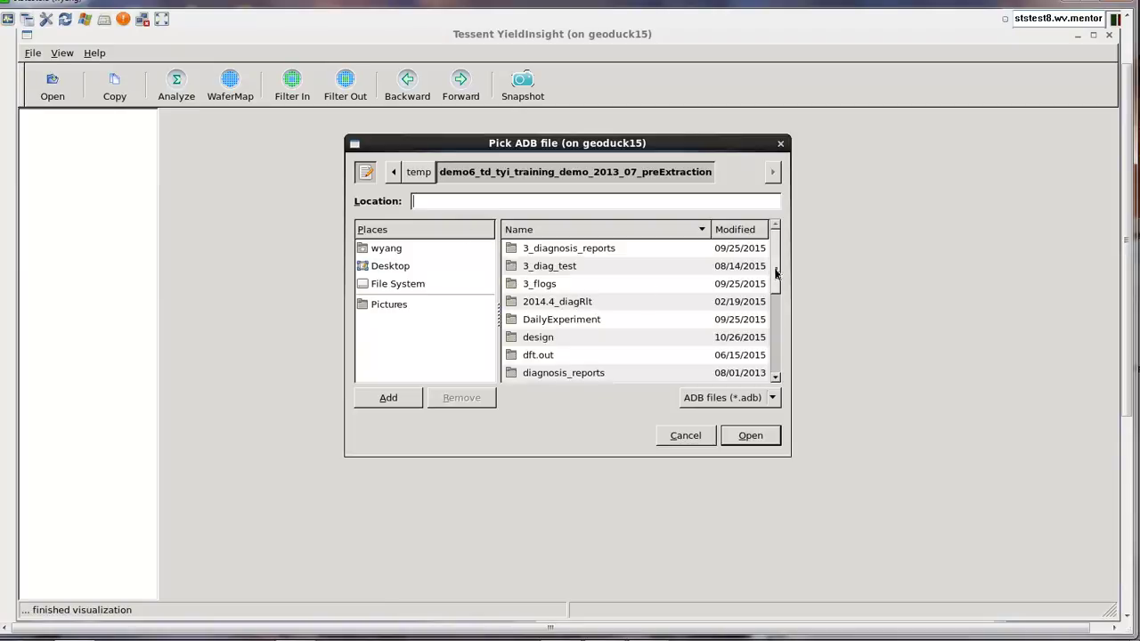
pyautogui.moveTo(775, 276); pyautogui.dragTo(763, 354)
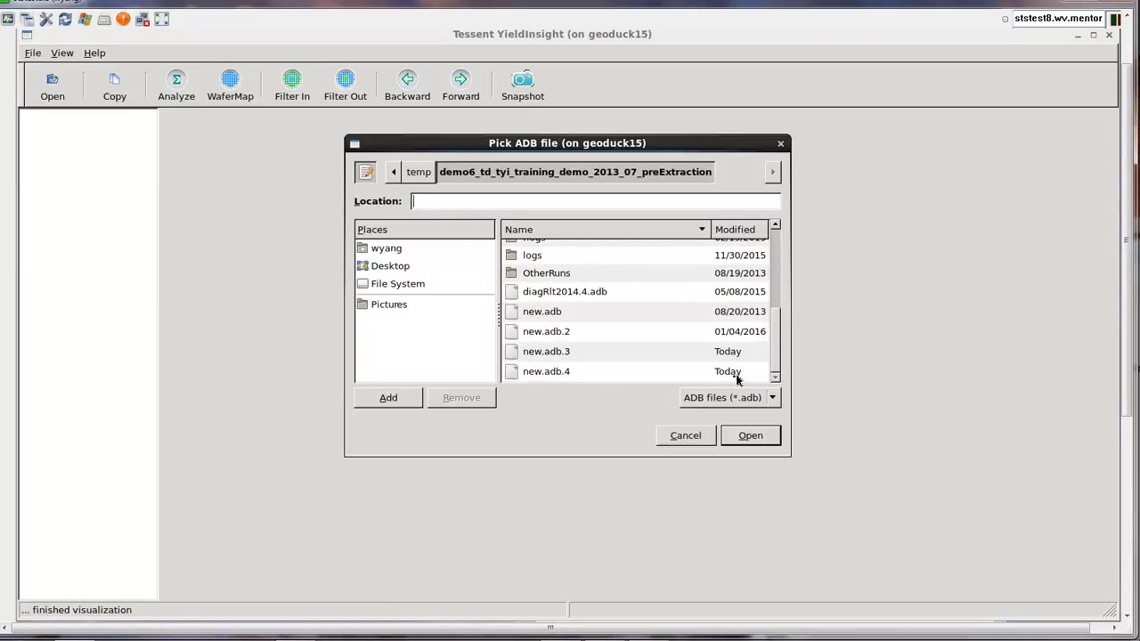
pyautogui.doubleClick(576, 371)
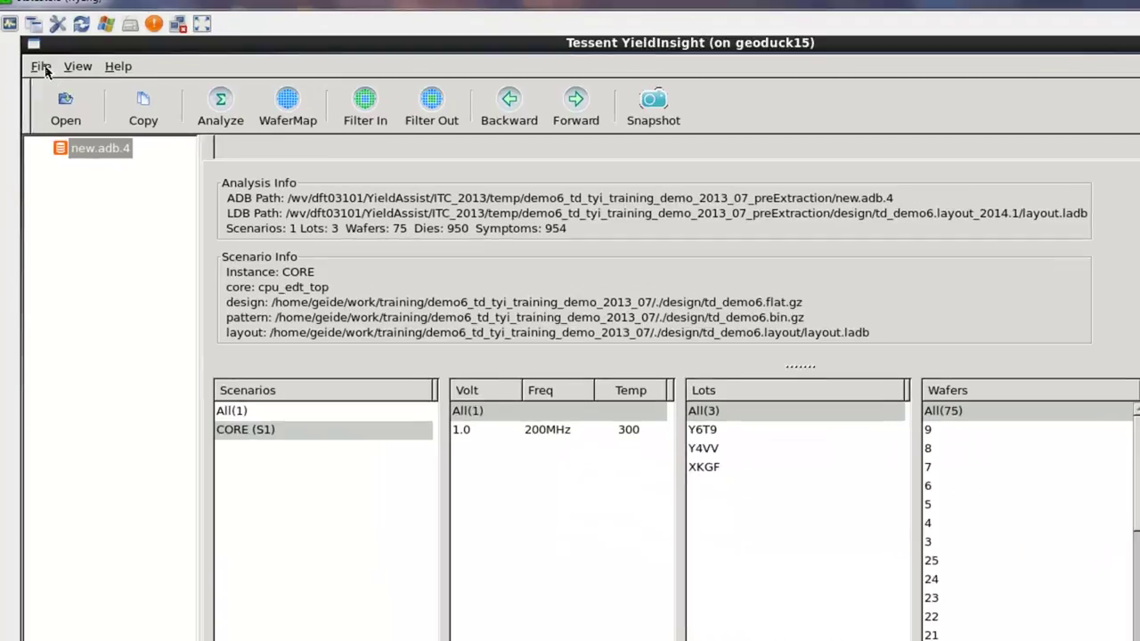
# Attach the design/td_demo6.layout_2014.1 layout database and include all scenarios.
pyautogui.click(32, 52)
pyautogui.click(54, 129)
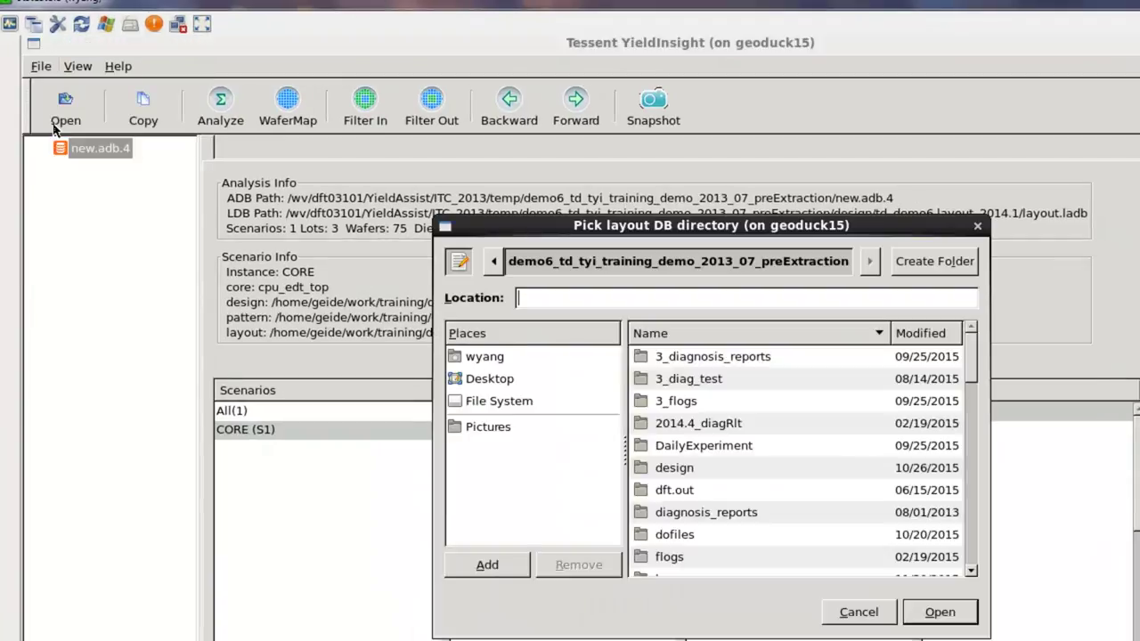
pyautogui.doubleClick(675, 467)
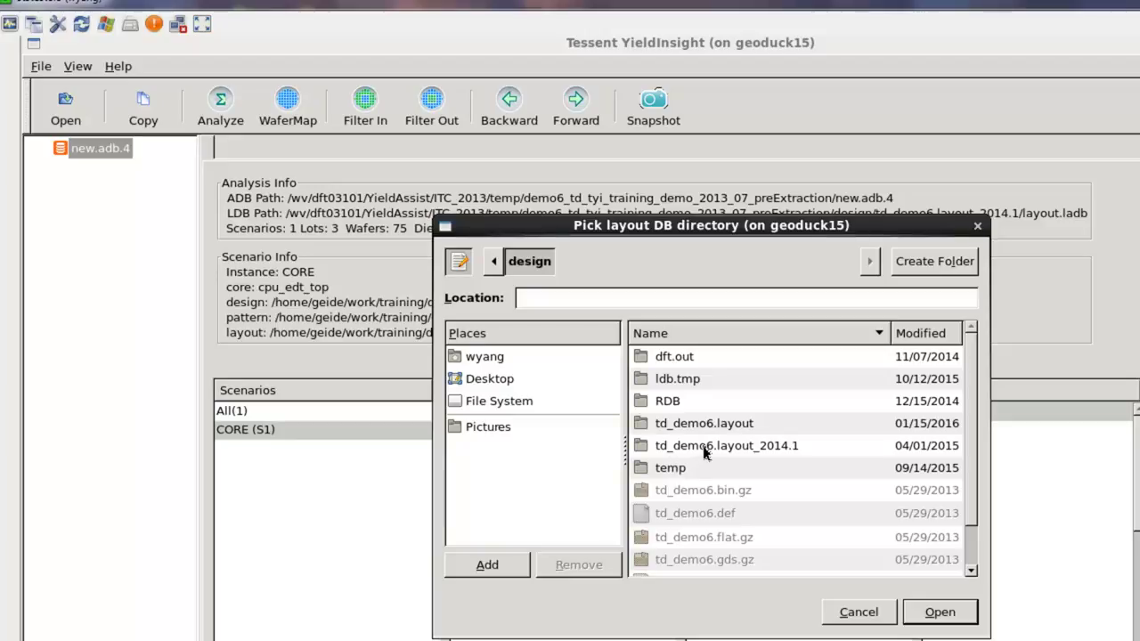
pyautogui.click(708, 448)
pyautogui.click(937, 613)
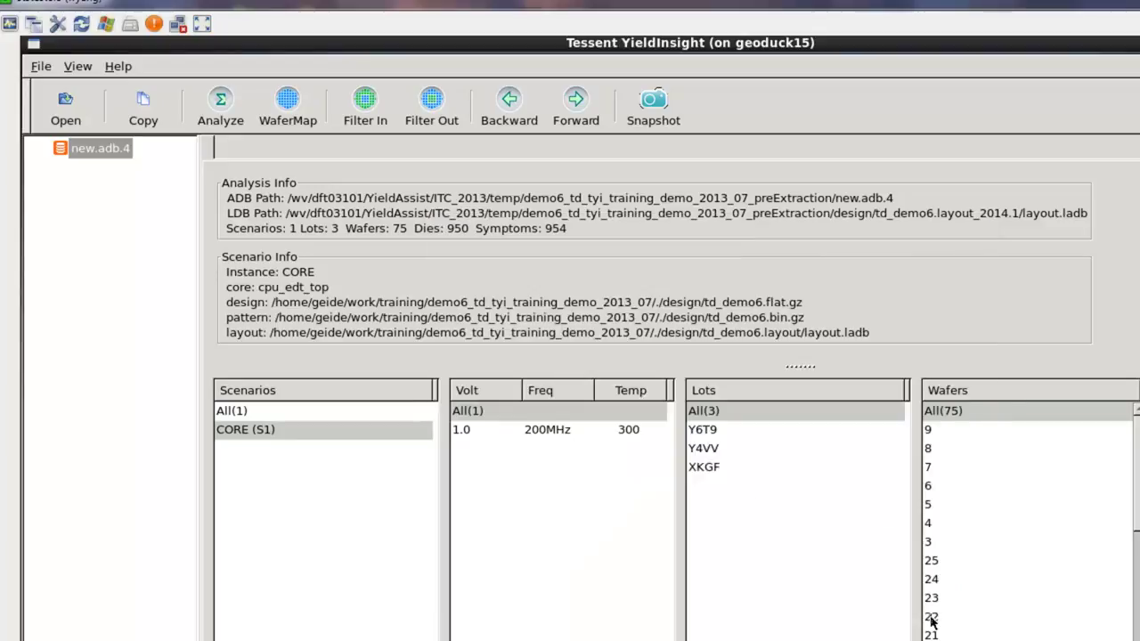
pyautogui.click(264, 414)
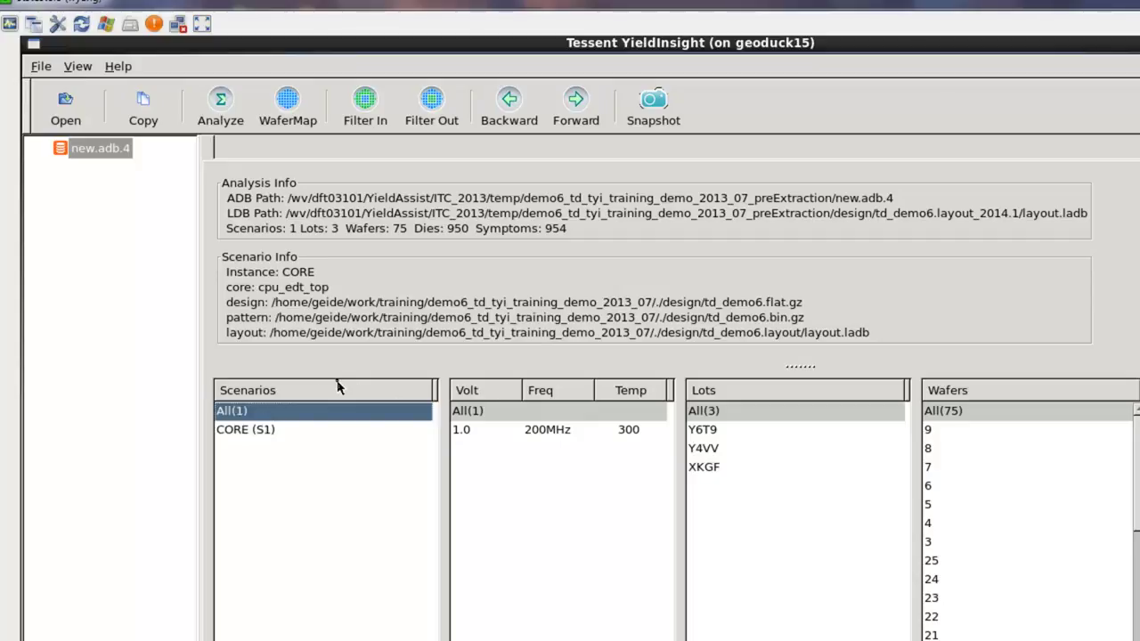
# Analyze new.adb.4 into a Population and scroll its signature list down to the RCD rows.
pyautogui.click(349, 406)
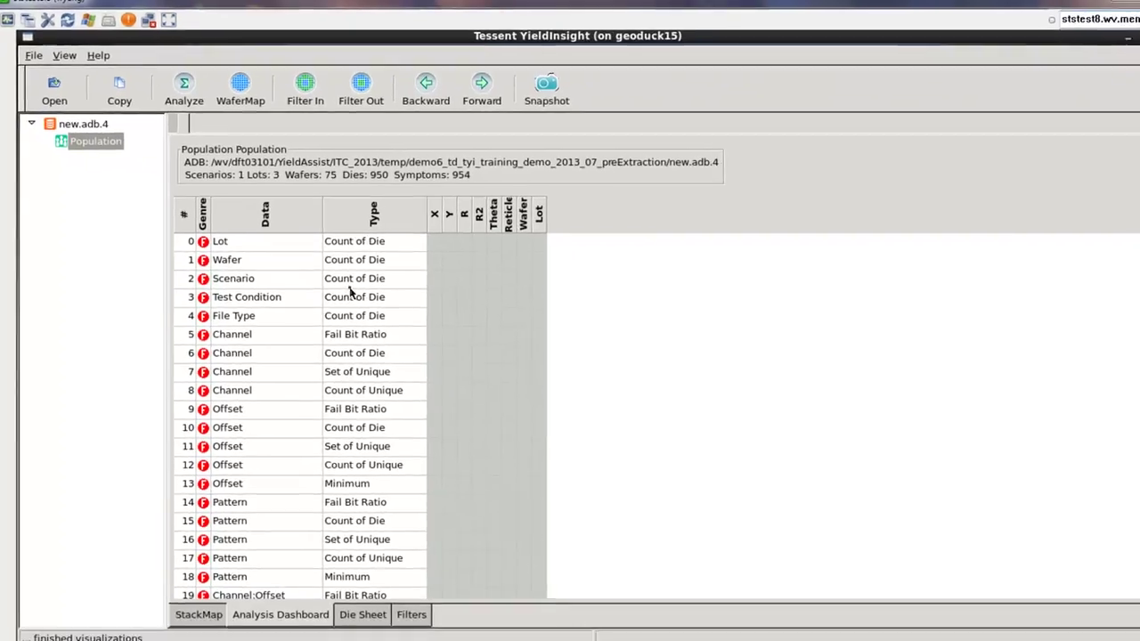
pyautogui.scroll(-1, 1139, 296)
pyautogui.moveTo(1110, 237); pyautogui.dragTo(1121, 436)
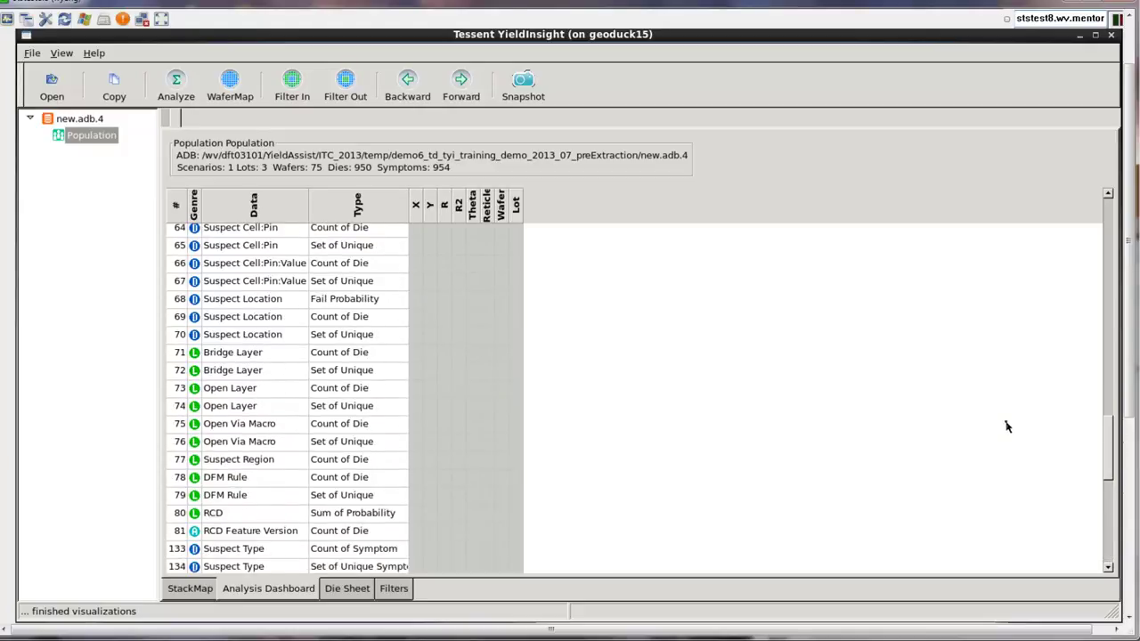
# Run the RCD – Sum of Probability Pareto, led by CritArea OPEN route_2 at 223.342.
pyautogui.click(245, 517)
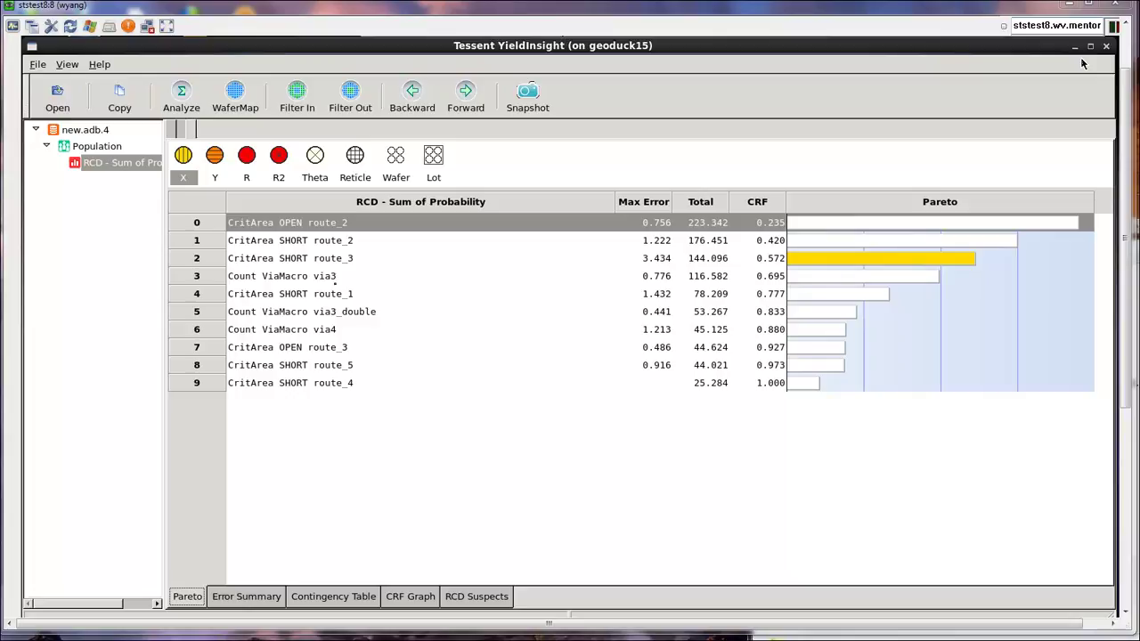
# In RCD Suspects, sort dies by CritArea OPEN route_2 probability and select the top five, rows 0–4.
pyautogui.click(490, 601)
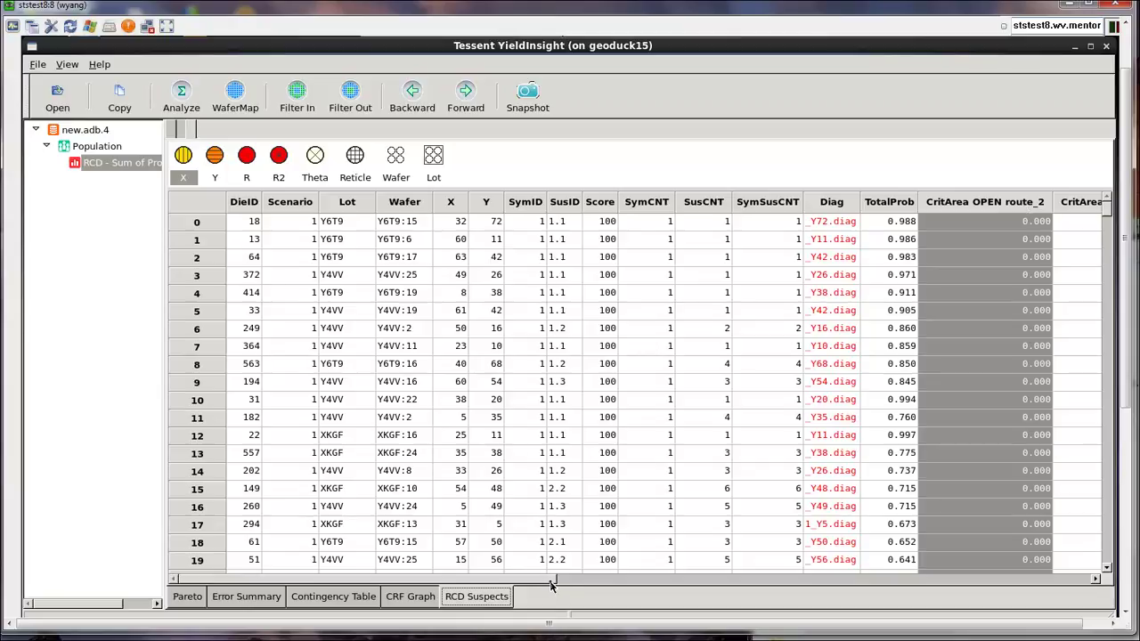
pyautogui.moveTo(552, 583); pyautogui.dragTo(954, 204)
pyautogui.click(954, 204)
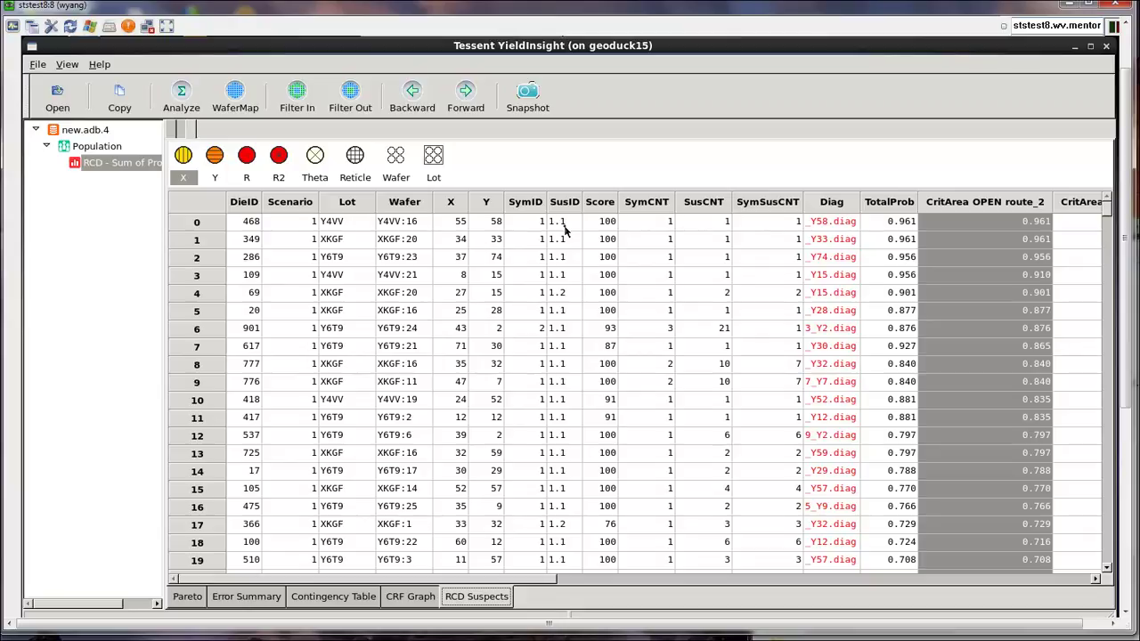
pyautogui.click(564, 228)
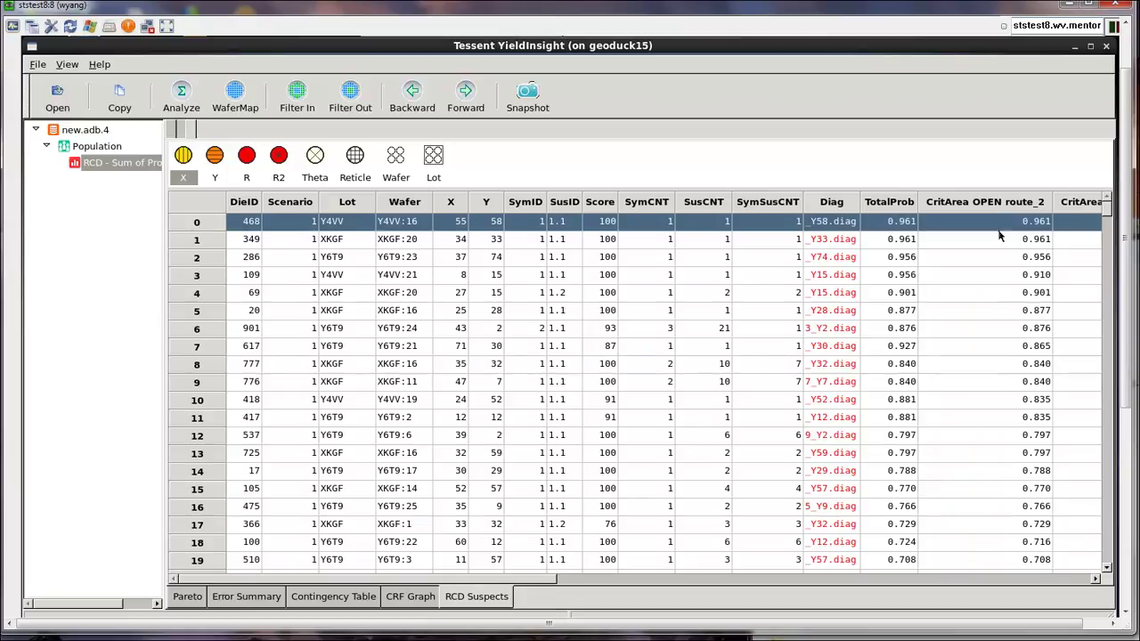
pyautogui.moveTo(978, 223); pyautogui.dragTo(990, 293)
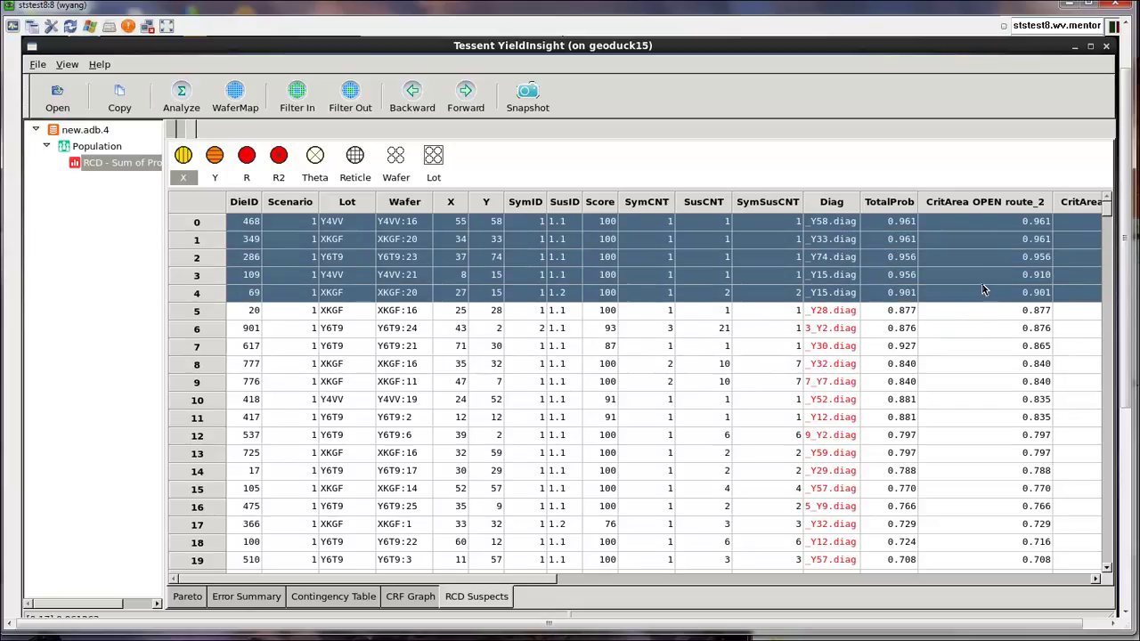
# Narrow the selection to the top die and view suspect 1's layout in Report.11.
pyautogui.click(984, 229)
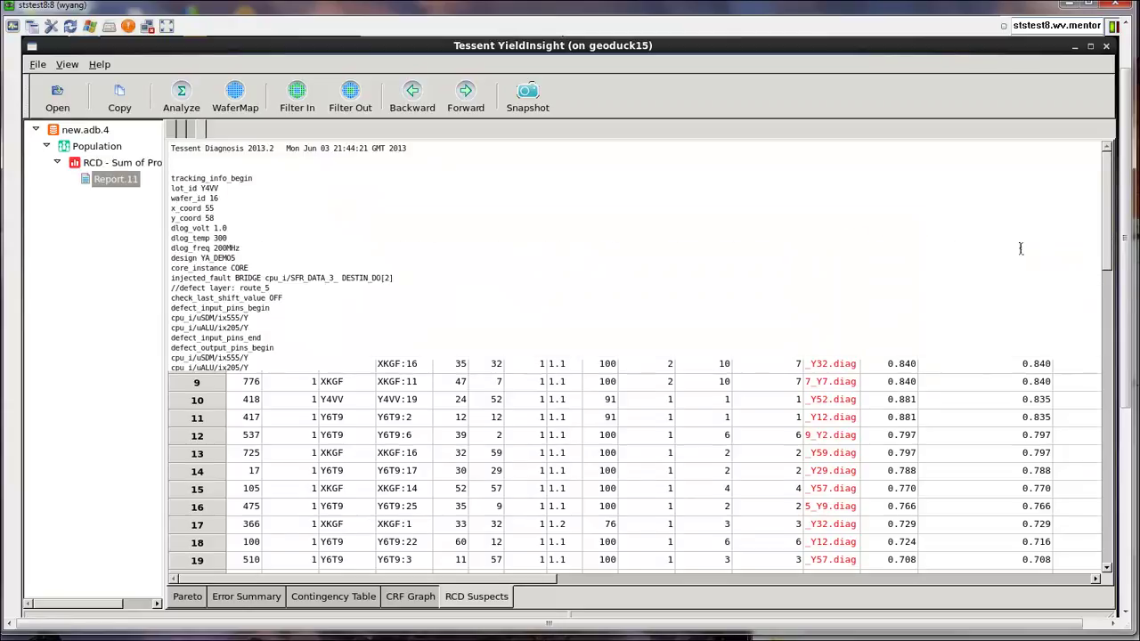
pyautogui.moveTo(1104, 263); pyautogui.dragTo(1112, 385)
pyautogui.scroll(10, 624, 374)
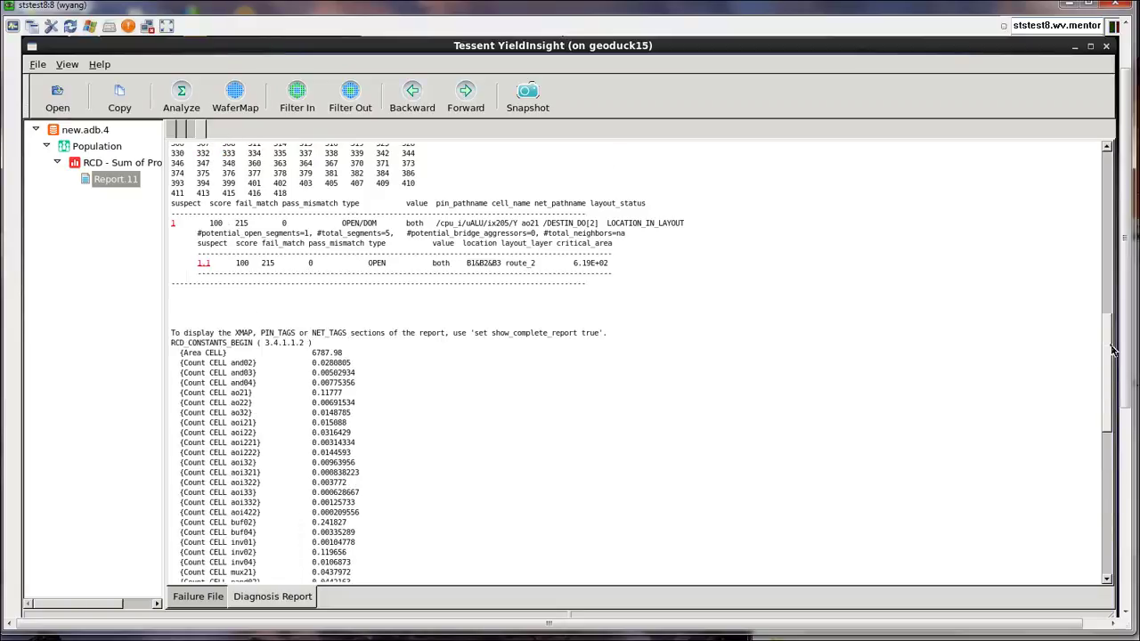
pyautogui.click(173, 297)
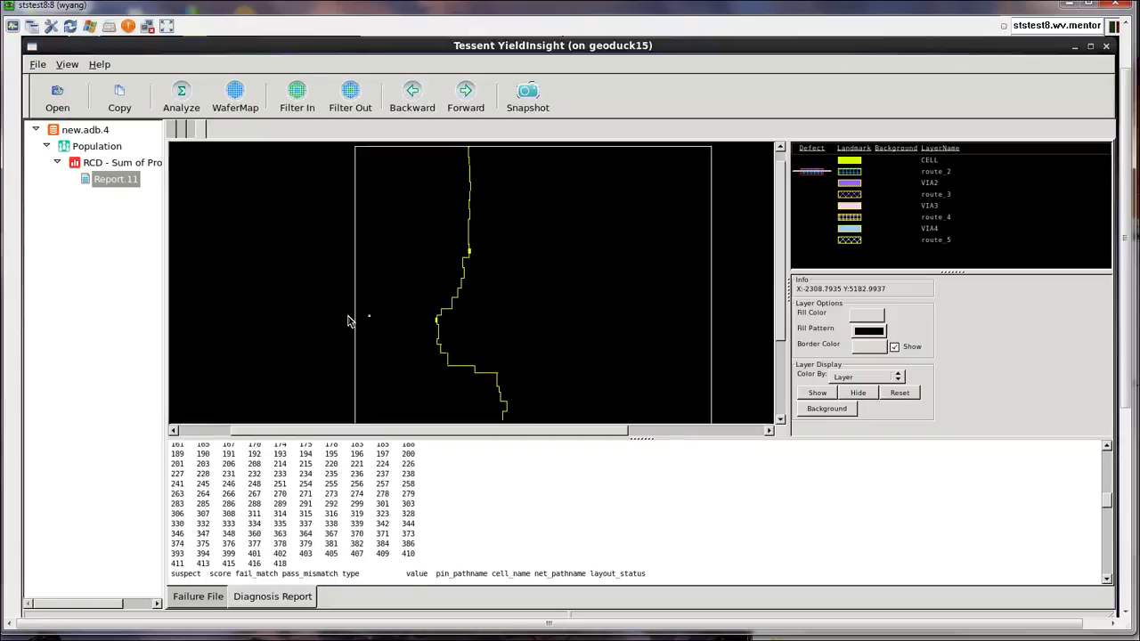
# Check the route_2 defect styling, zoom in and out on the suspect net, then return to RCD Suspects.
pyautogui.click(811, 171)
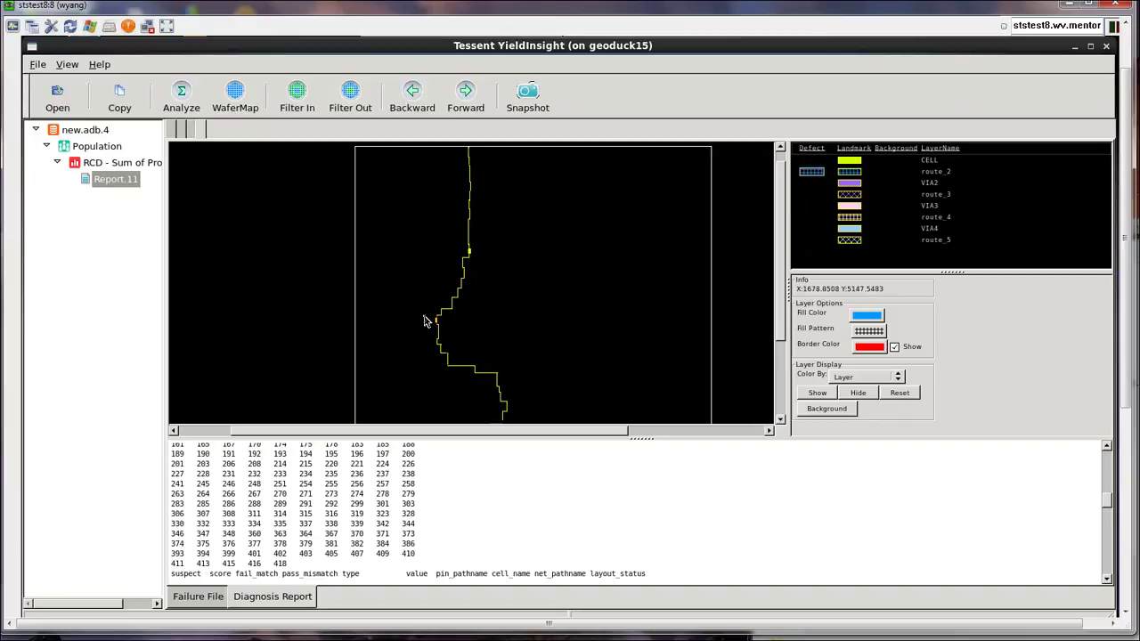
pyautogui.moveTo(424, 315); pyautogui.dragTo(452, 332)
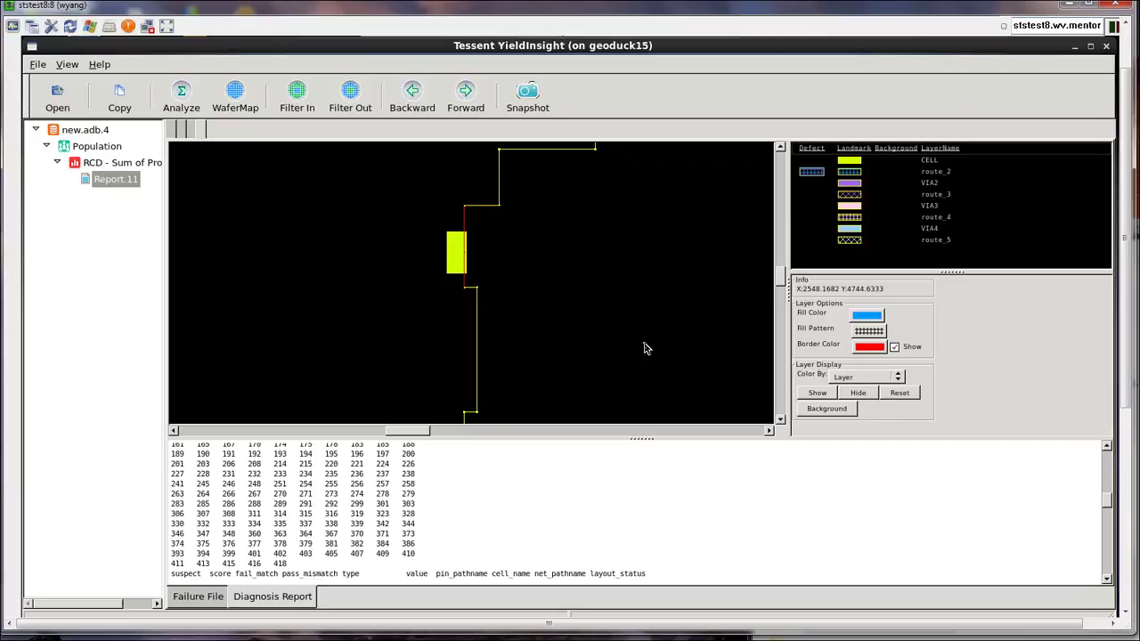
pyautogui.moveTo(638, 342); pyautogui.dragTo(410, 188)
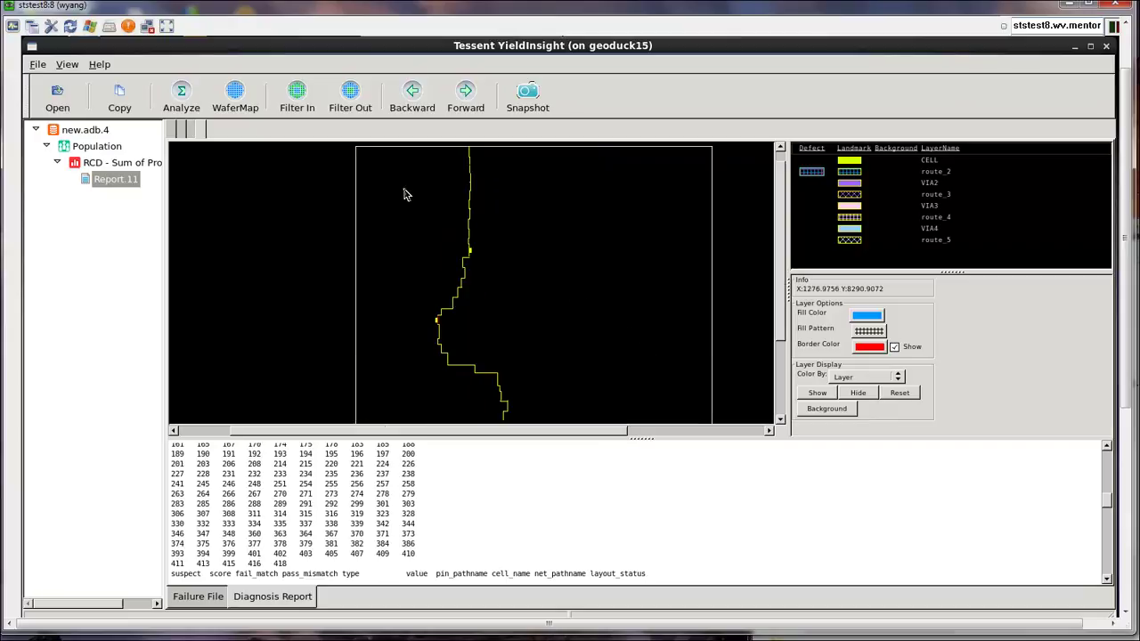
pyautogui.click(135, 164)
pyautogui.moveTo(339, 583); pyautogui.dragTo(448, 600)
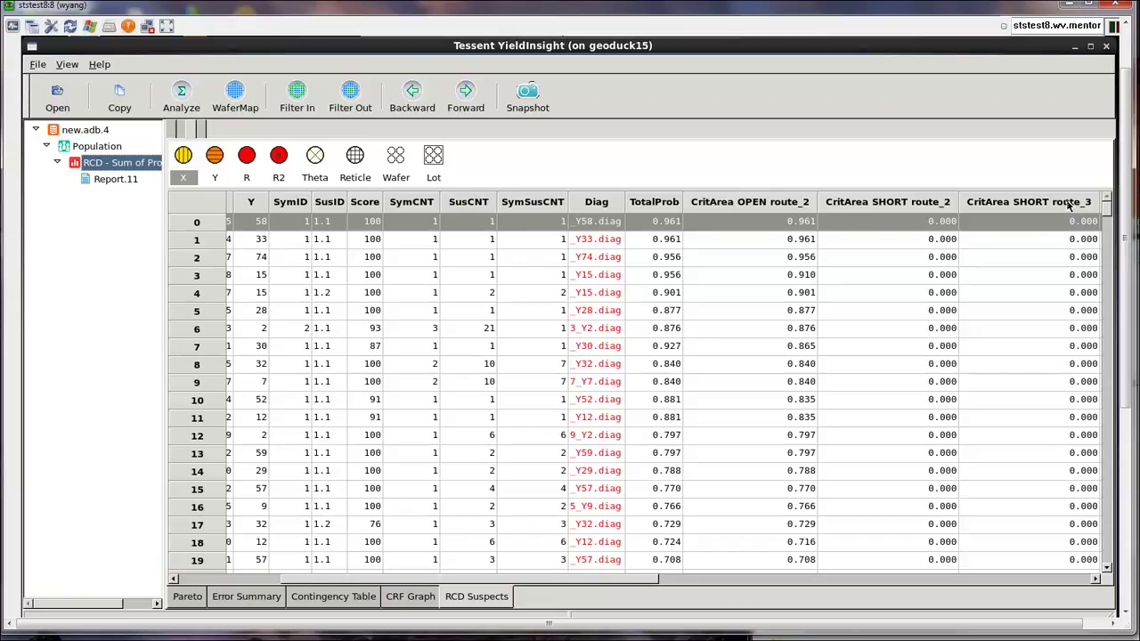
# Sort the RCD Suspects table by CritArea SHORT route_3, highest first.
pyautogui.click(1069, 205)
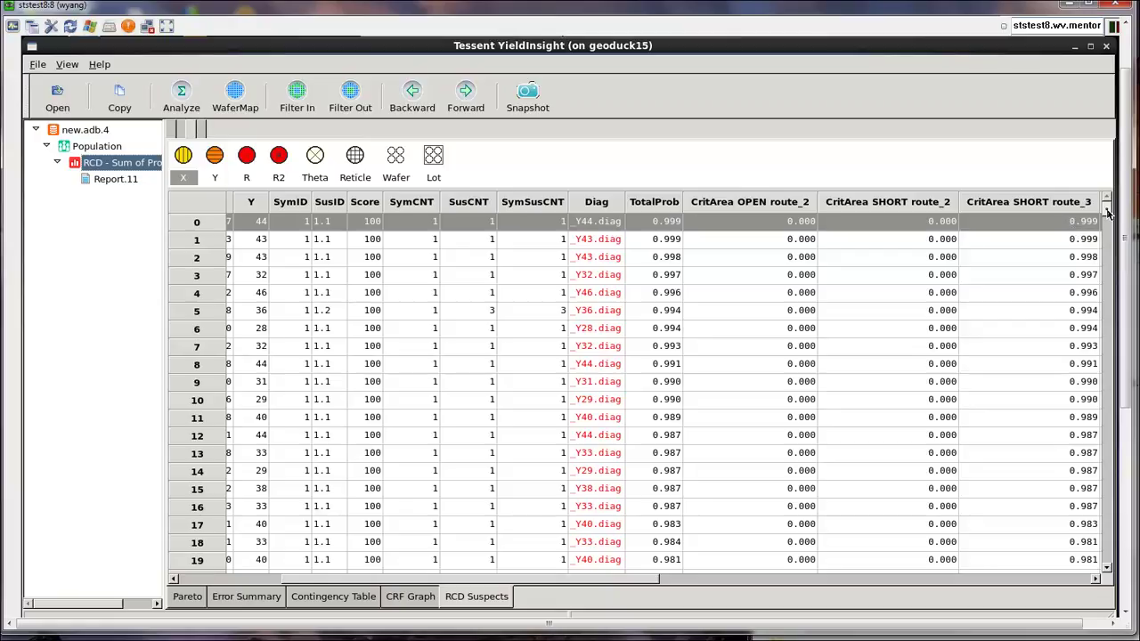
pyautogui.click(1108, 568)
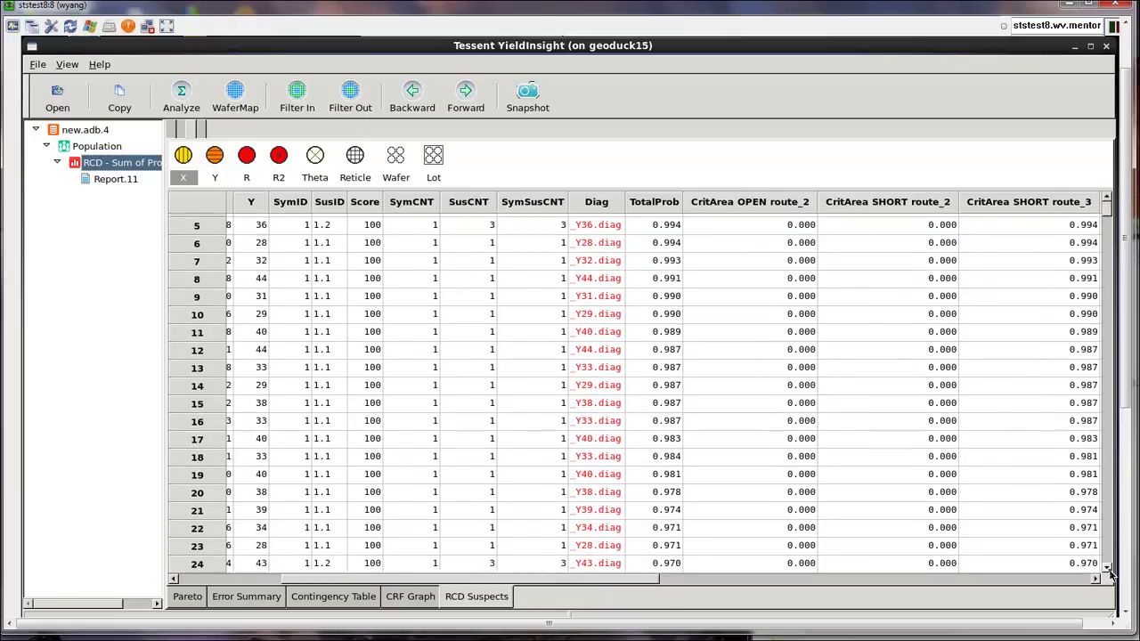
pyautogui.moveTo(1110, 573); pyautogui.dragTo(1110, 574)
# Open Report.12 for Y44.diag, view its BRIDGE_2WAY route_3 suspect layout, then return to RCD Suspects.
pyautogui.click(604, 224)
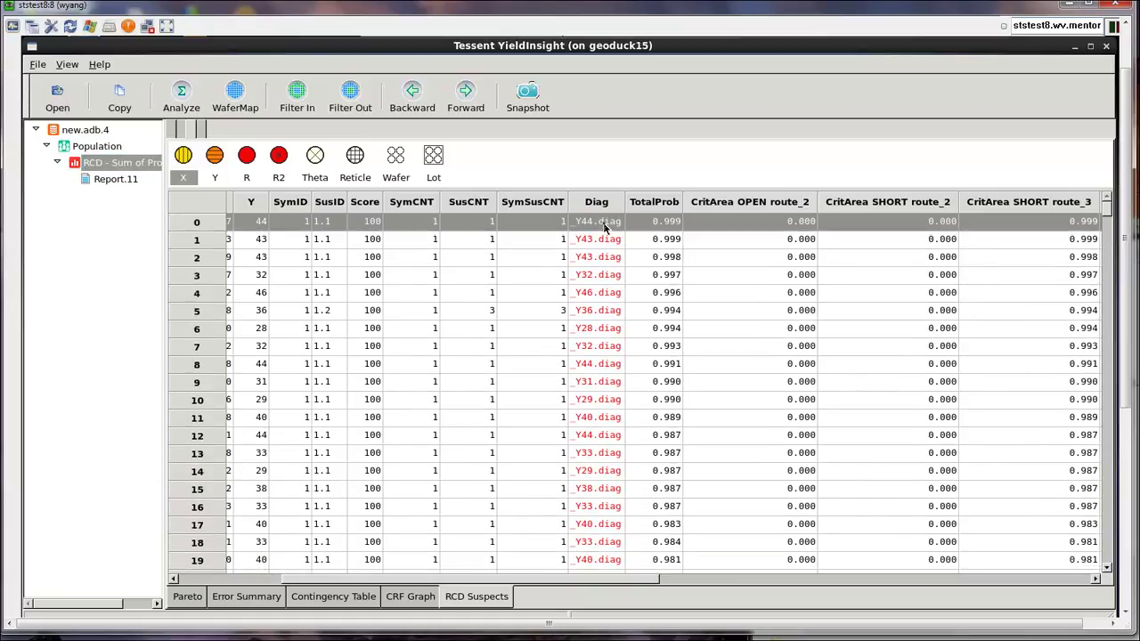
pyautogui.doubleClick(604, 225)
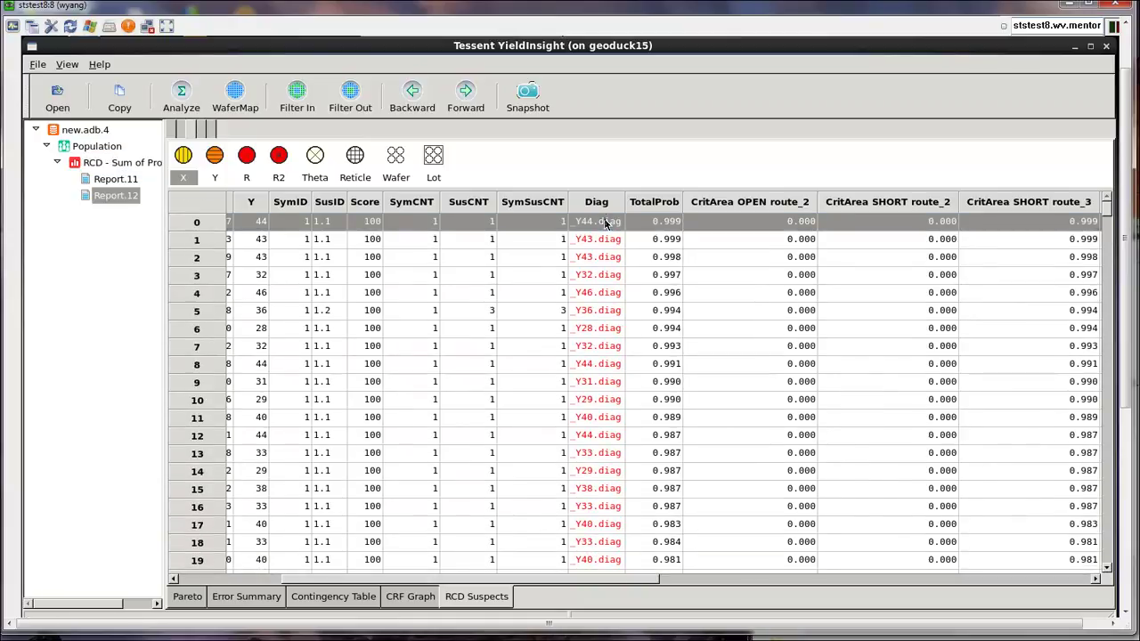
pyautogui.click(1112, 406)
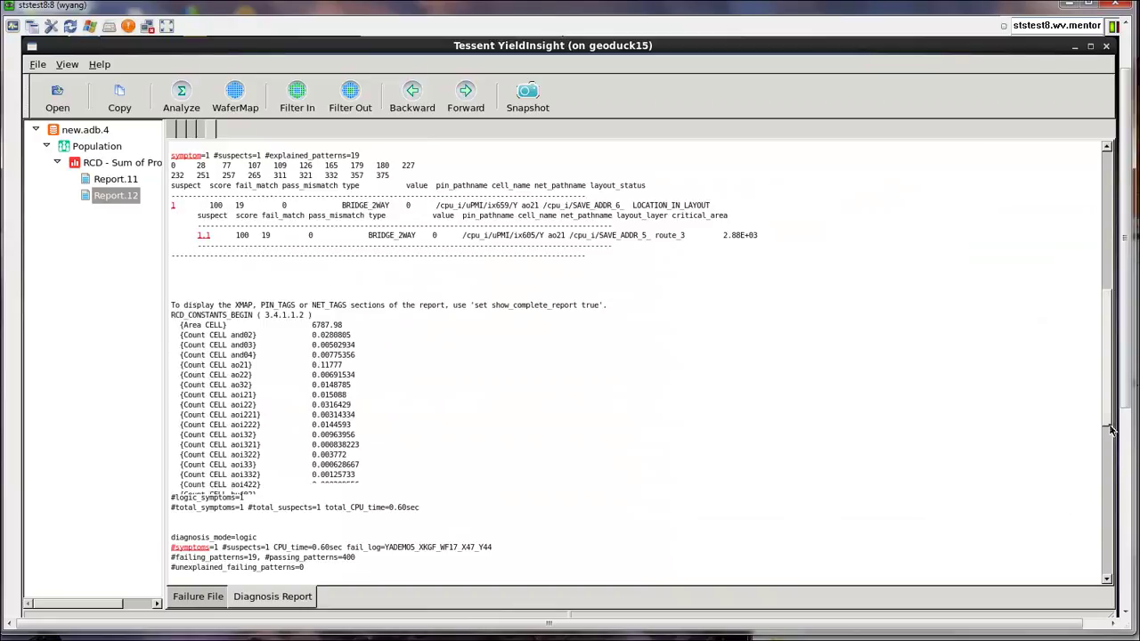
pyautogui.click(187, 159)
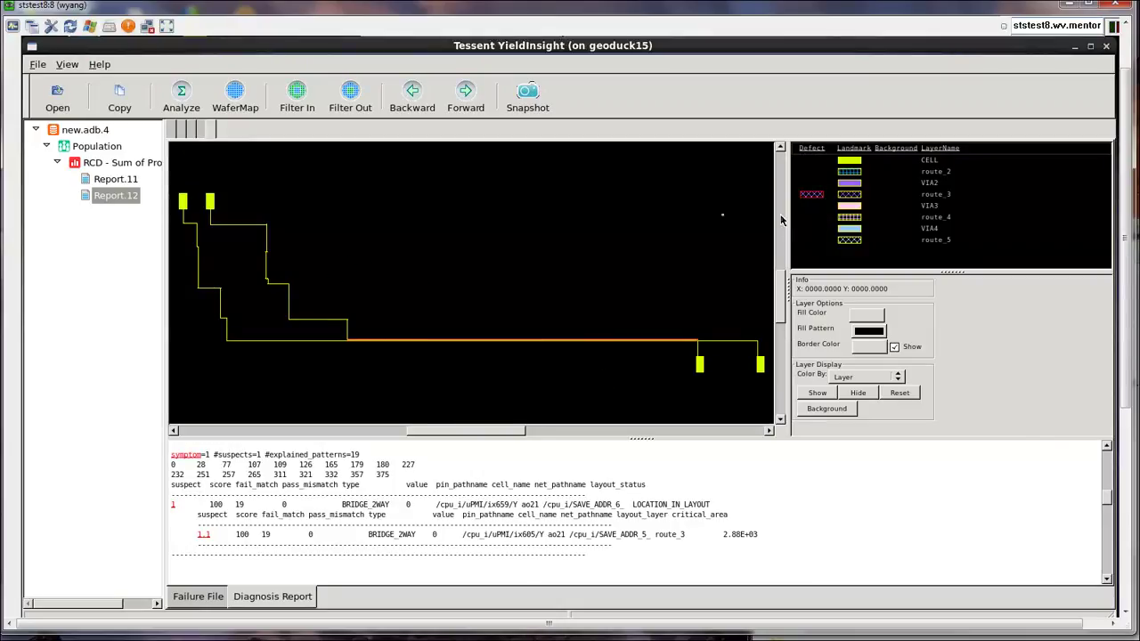
pyautogui.click(146, 164)
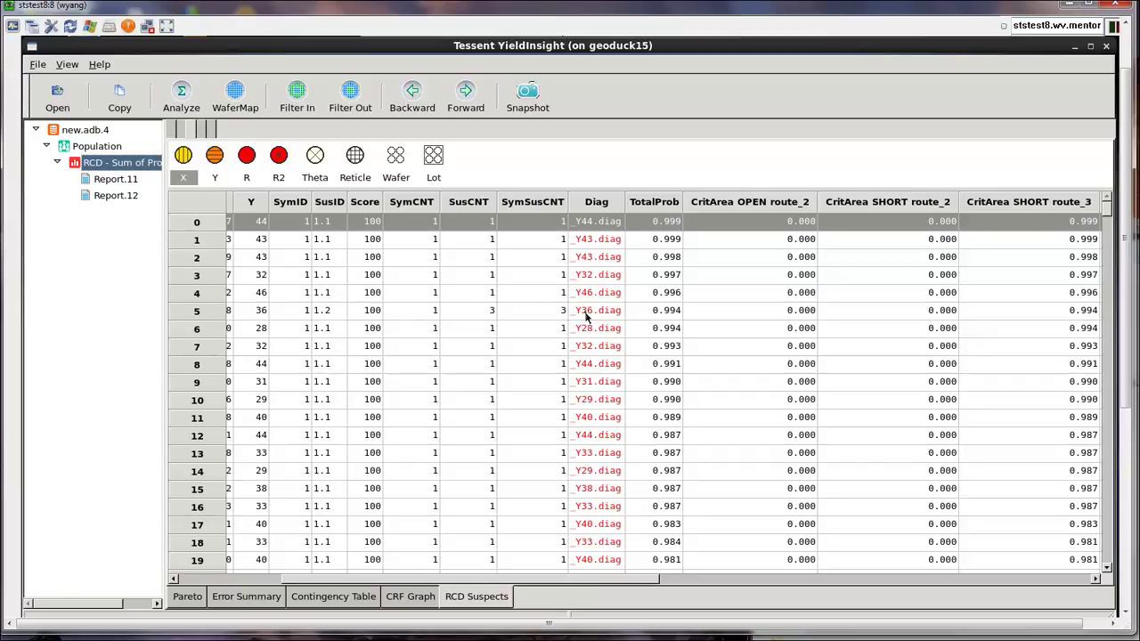
# Open Report.13 for Y36.diag and show its symptom's suspects in the layout viewer.
pyautogui.doubleClick(586, 314)
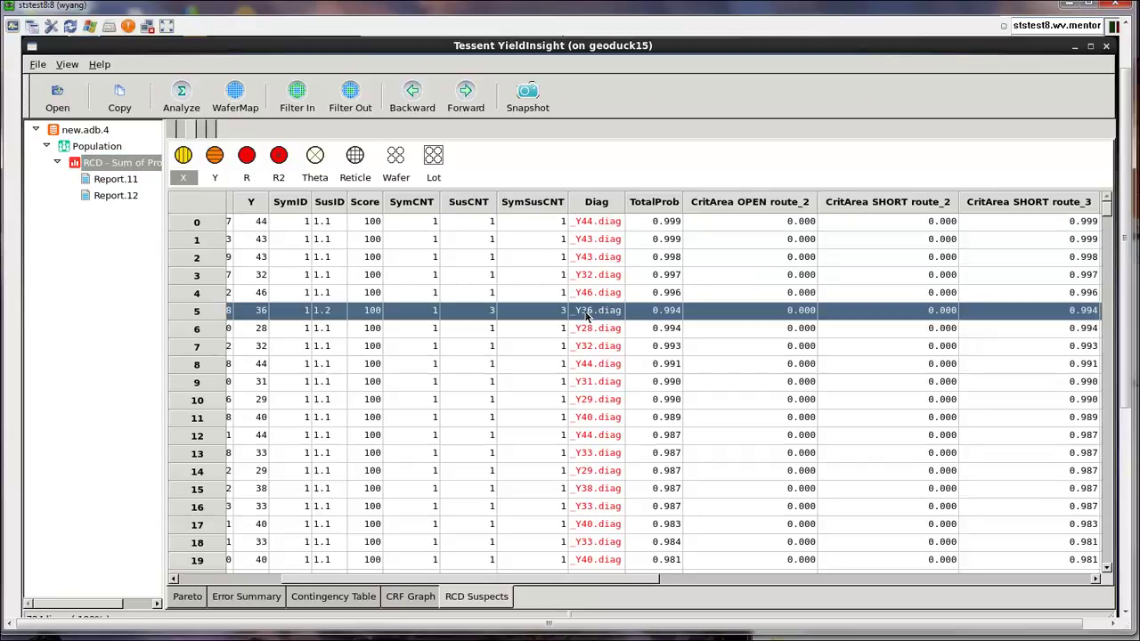
pyautogui.moveTo(1111, 278); pyautogui.dragTo(1111, 355)
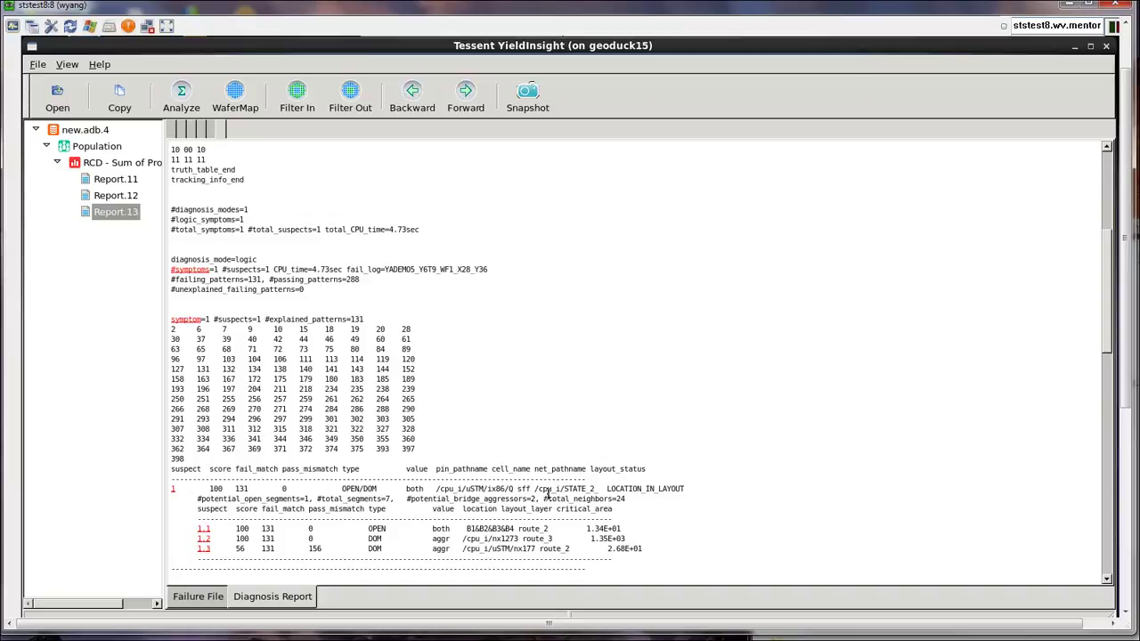
pyautogui.click(190, 323)
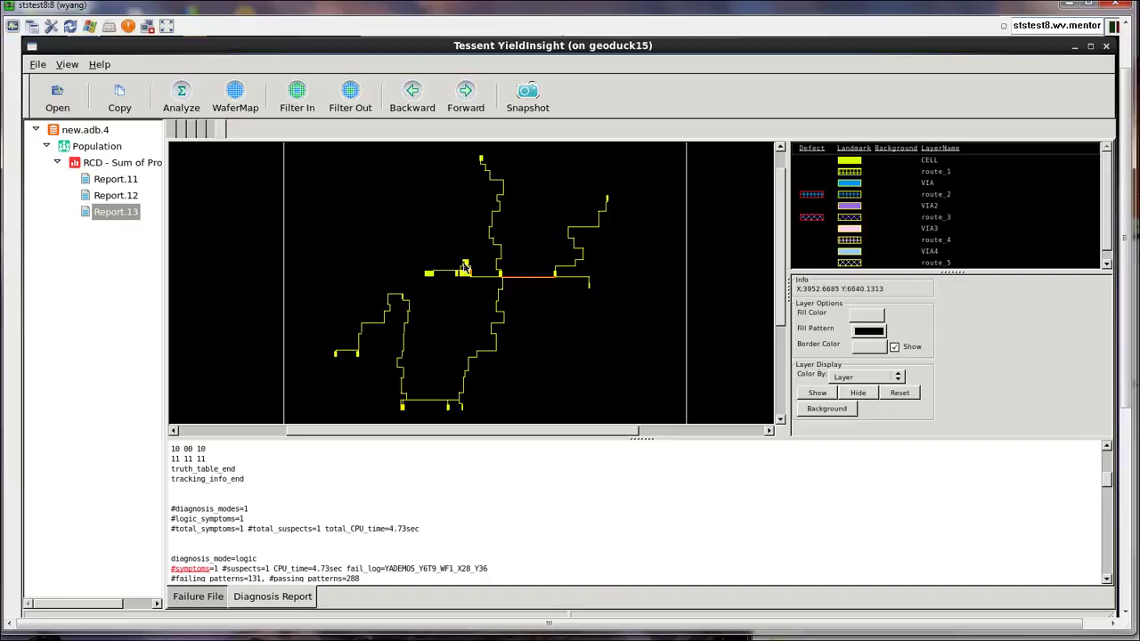
# Check the route_2 defect styling and zoom in on the orange suspect segment between the cells.
pyautogui.moveTo(460, 248); pyautogui.dragTo(563, 300)
pyautogui.click(811, 200)
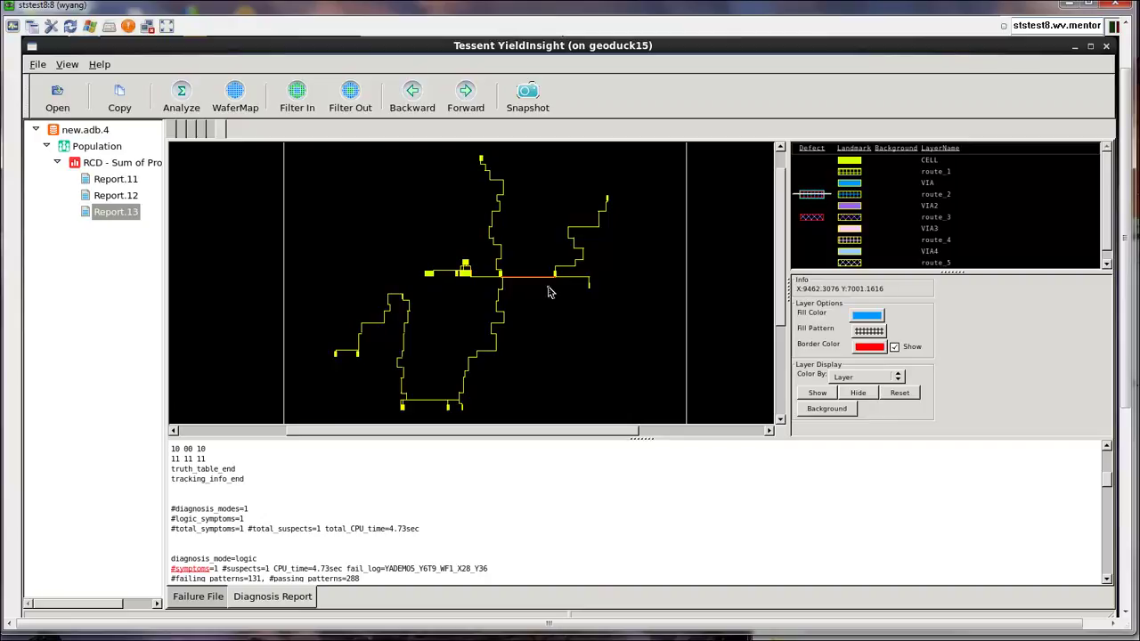
pyautogui.moveTo(487, 262); pyautogui.dragTo(570, 300)
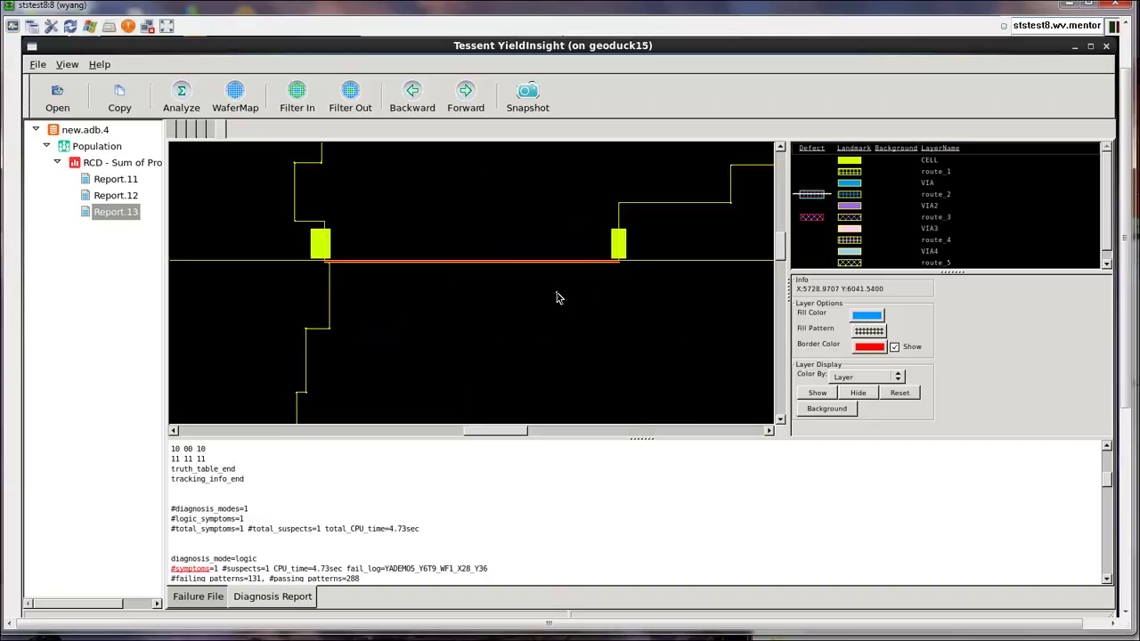